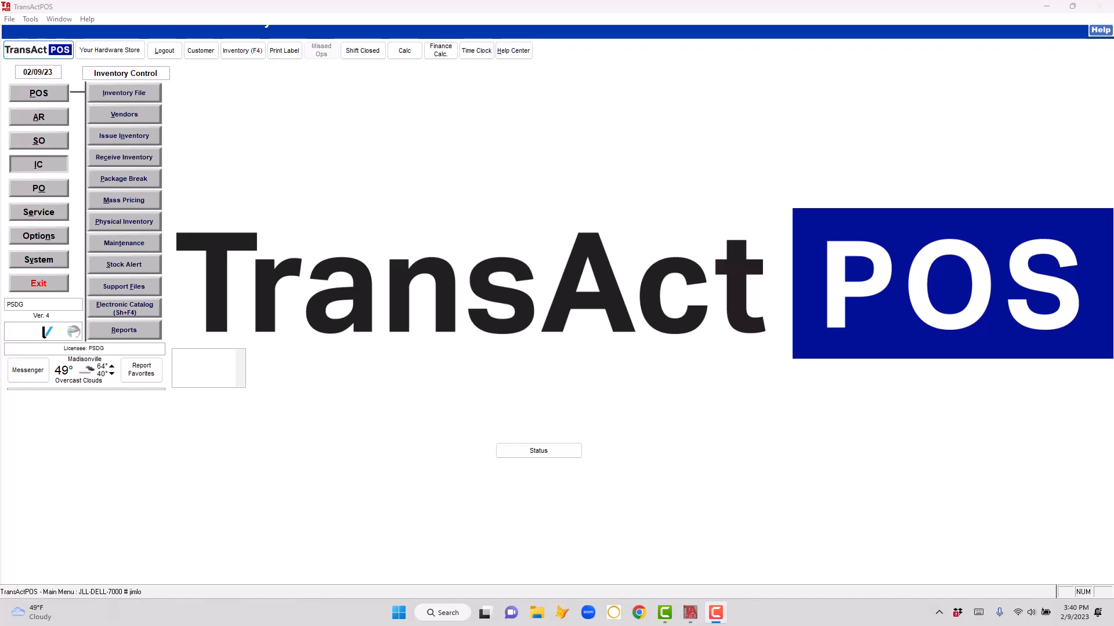
Step: Generate the inventory On-hand Report by class at retail price and average cost, review its preview, and close the report
click(47, 167)
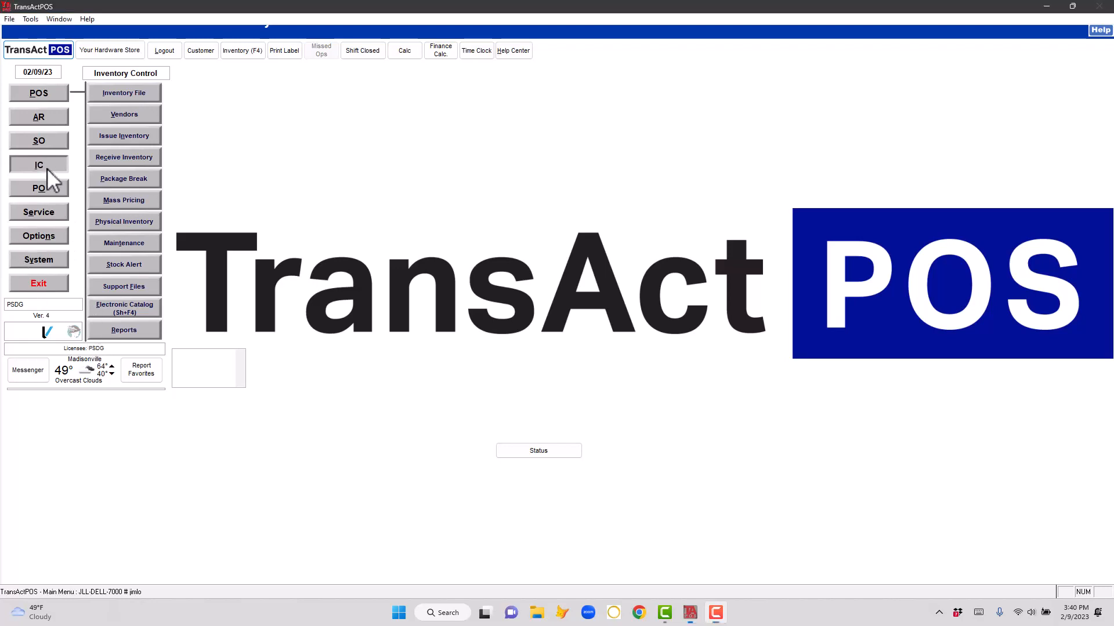
click(123, 330)
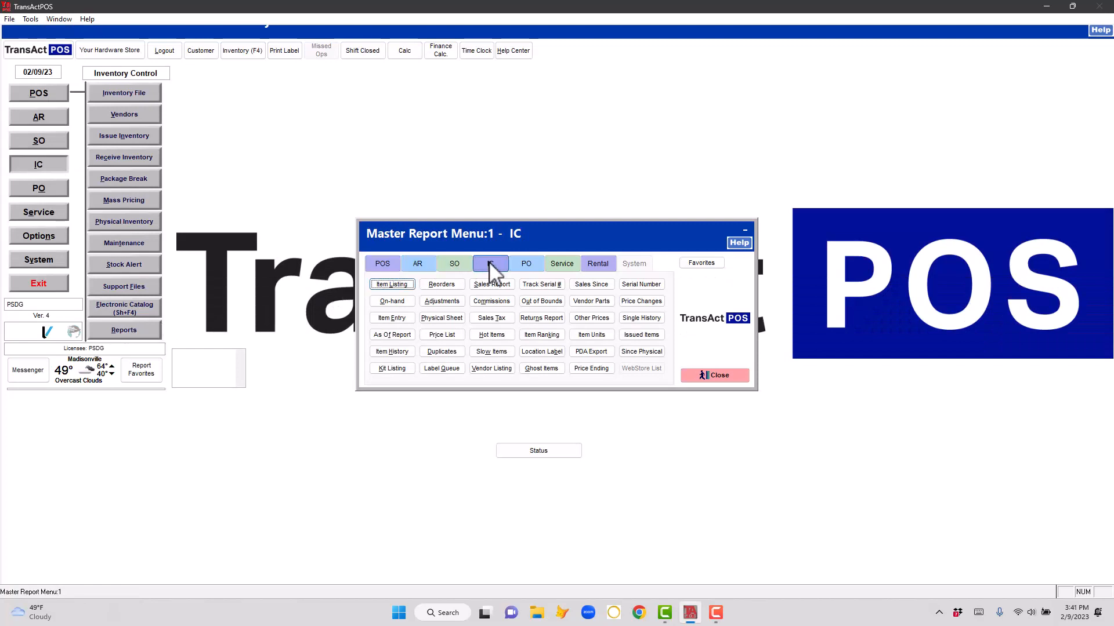
click(393, 301)
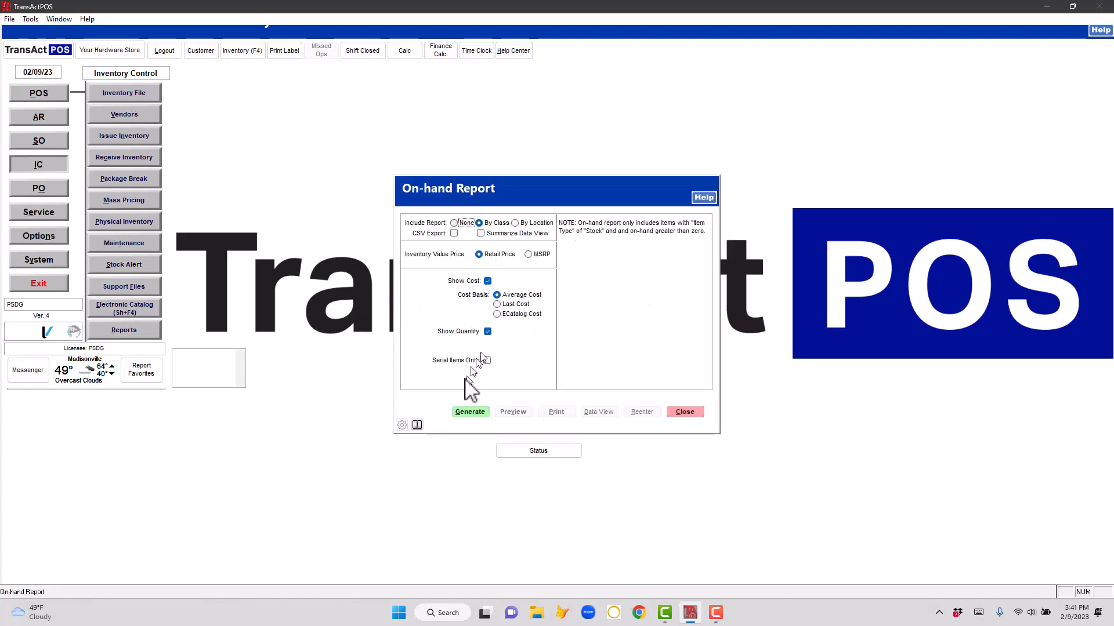
click(470, 412)
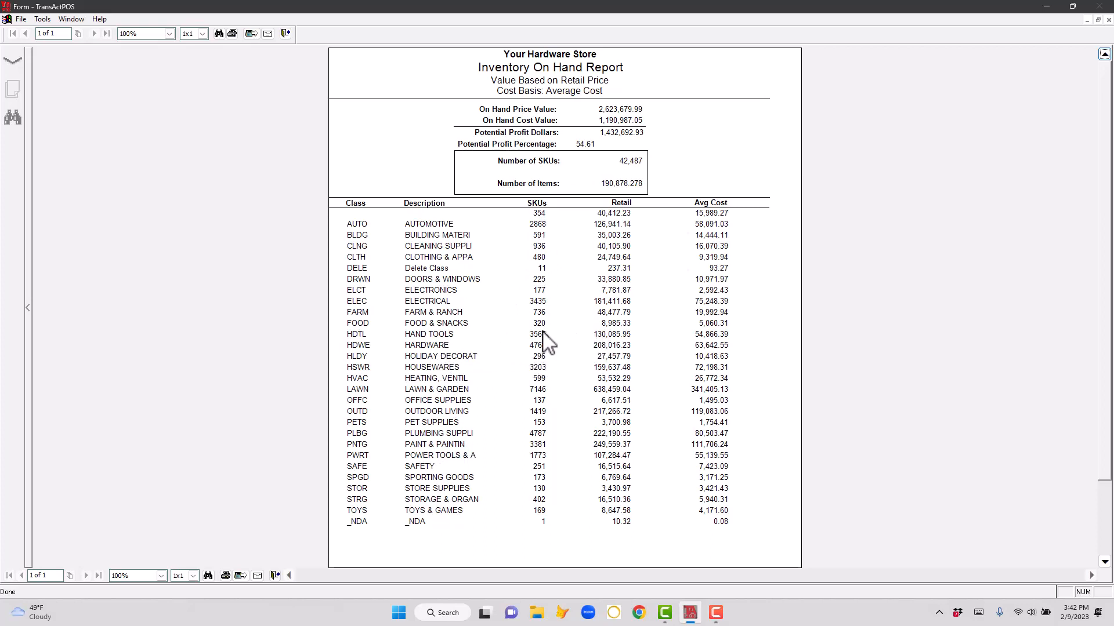
click(599, 335)
click(286, 34)
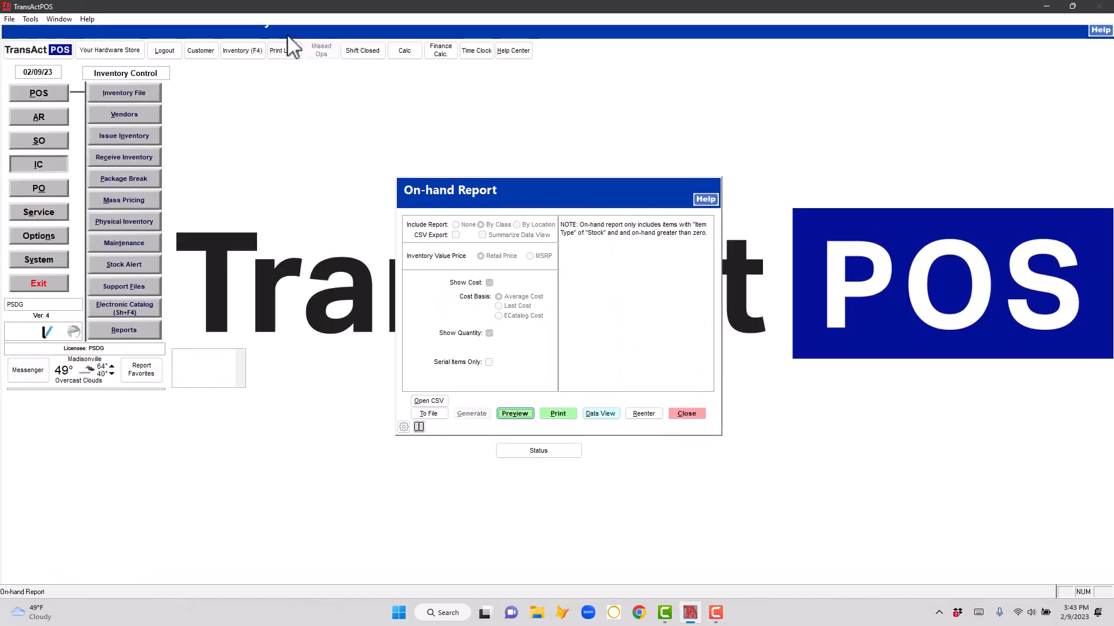
click(698, 415)
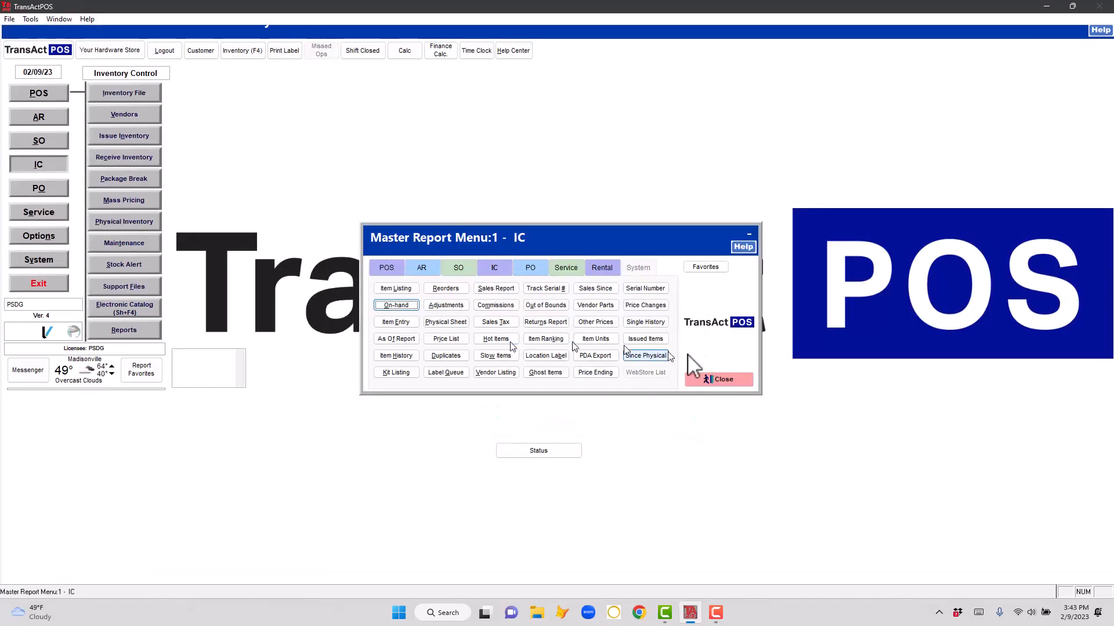
click(747, 381)
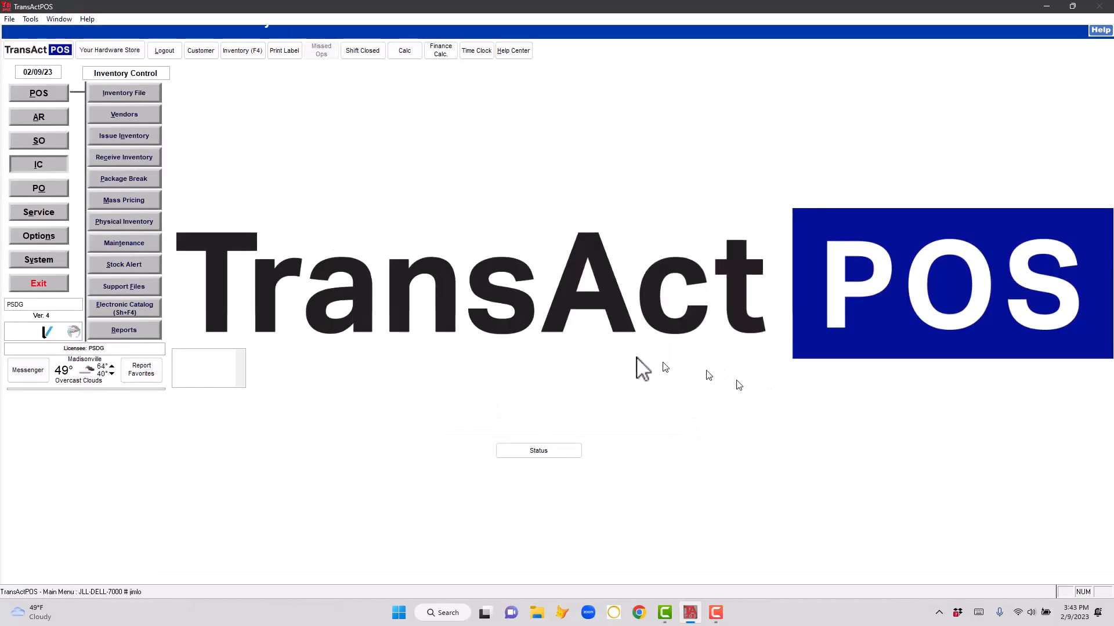
Step: Open Ghost Item Auto-Post from inventory maintenance and set the no-physical-count cutoff date to 01/01/18
click(48, 166)
click(120, 247)
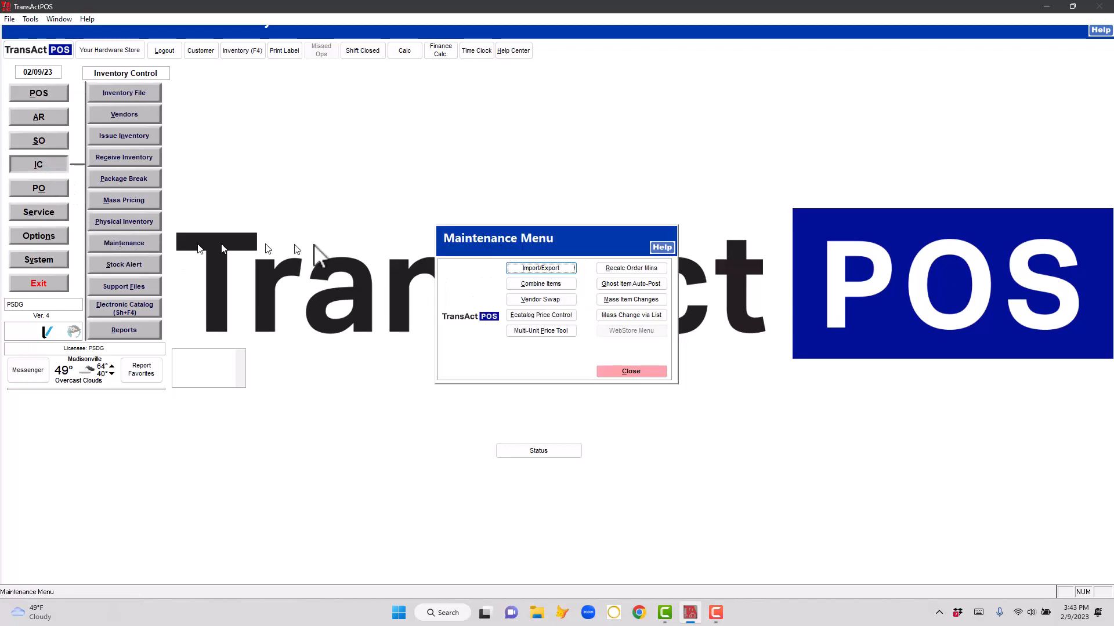
click(631, 284)
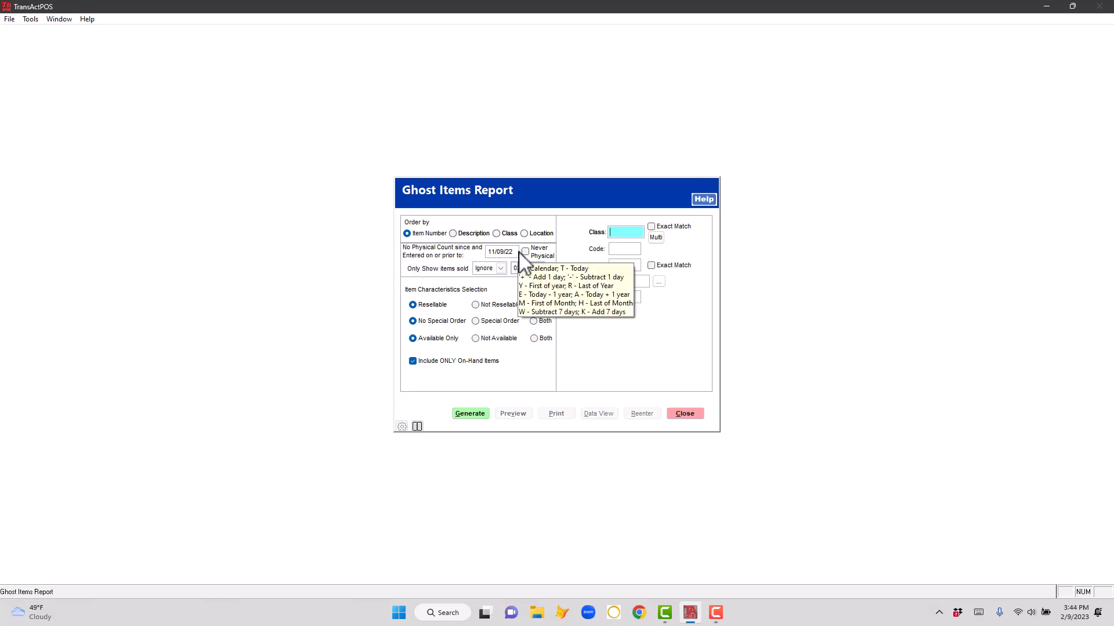
click(499, 252)
text(010122)
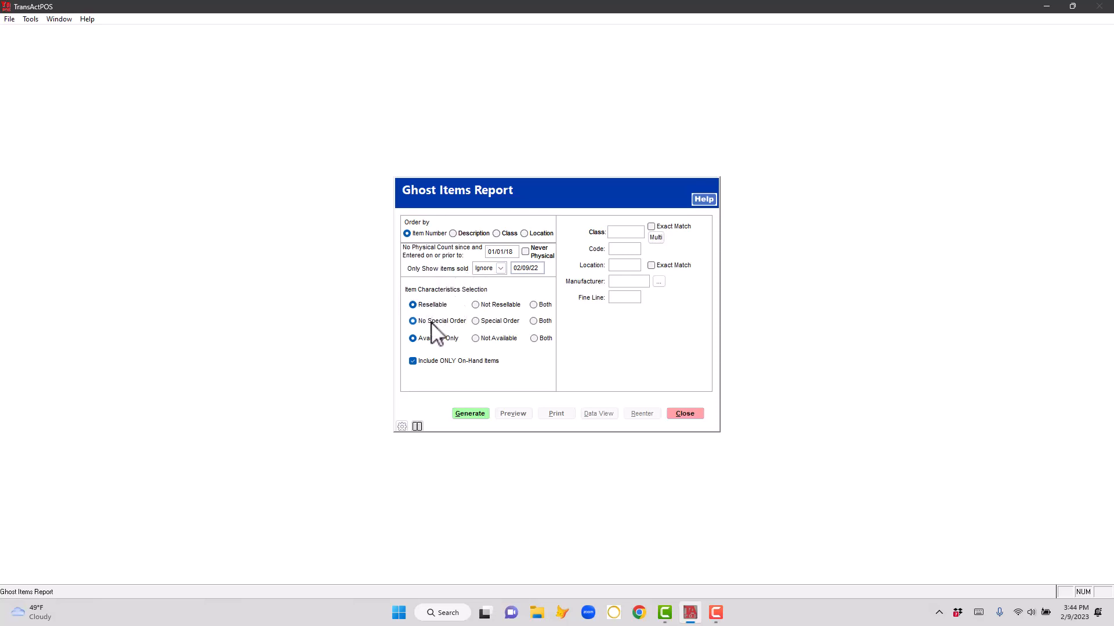
Step: Turn off the restriction to on-hand items only, limit the class to SP, and generate the Ghost Items Report
click(412, 362)
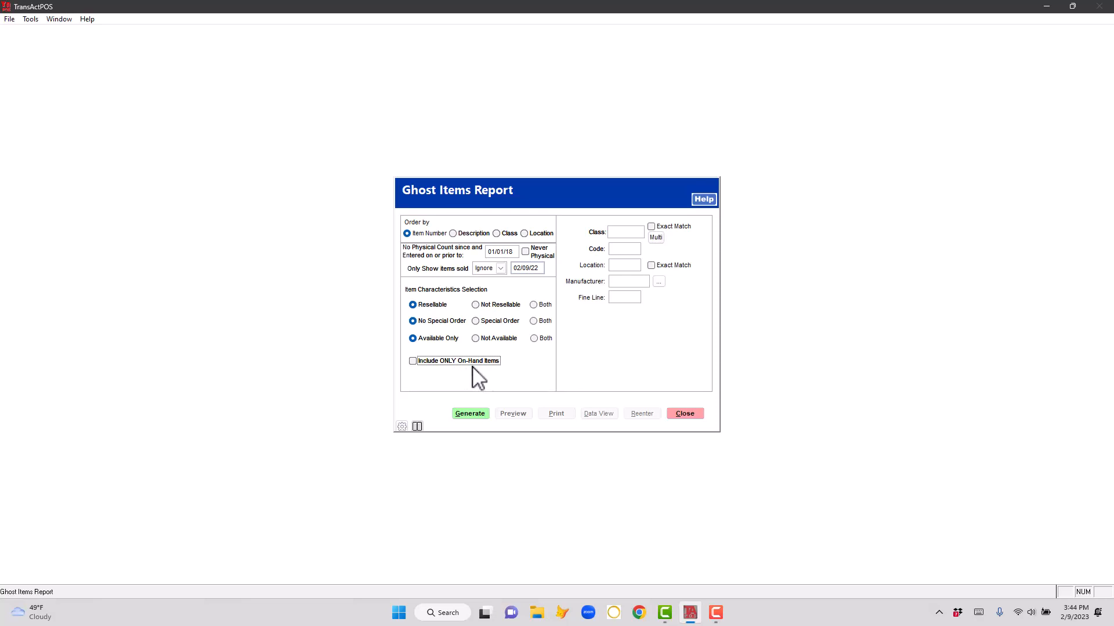
click(613, 234)
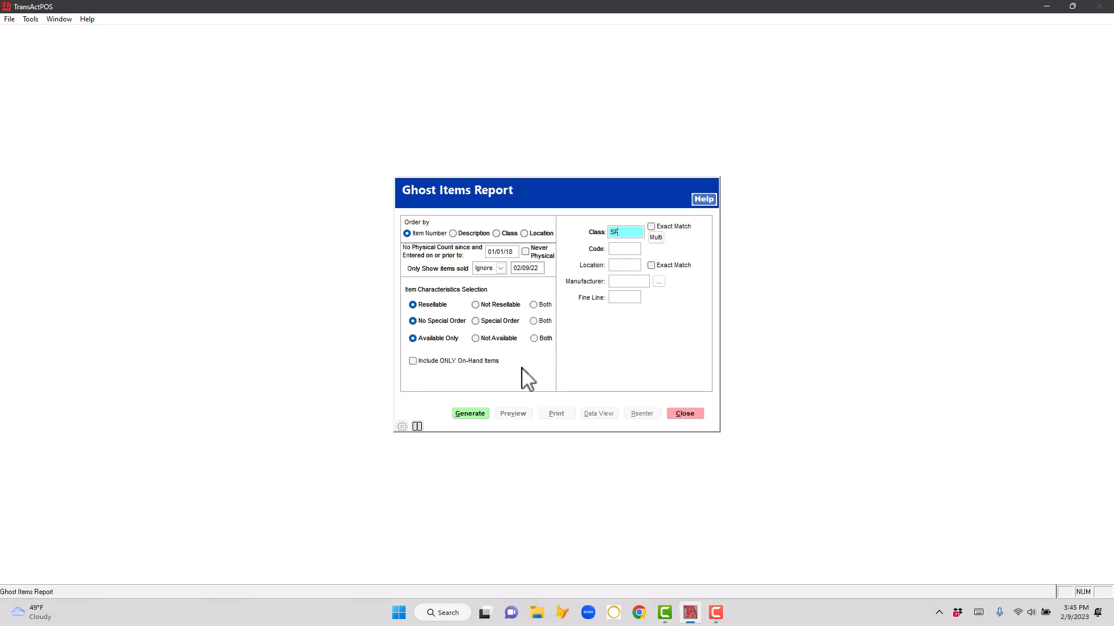
click(470, 414)
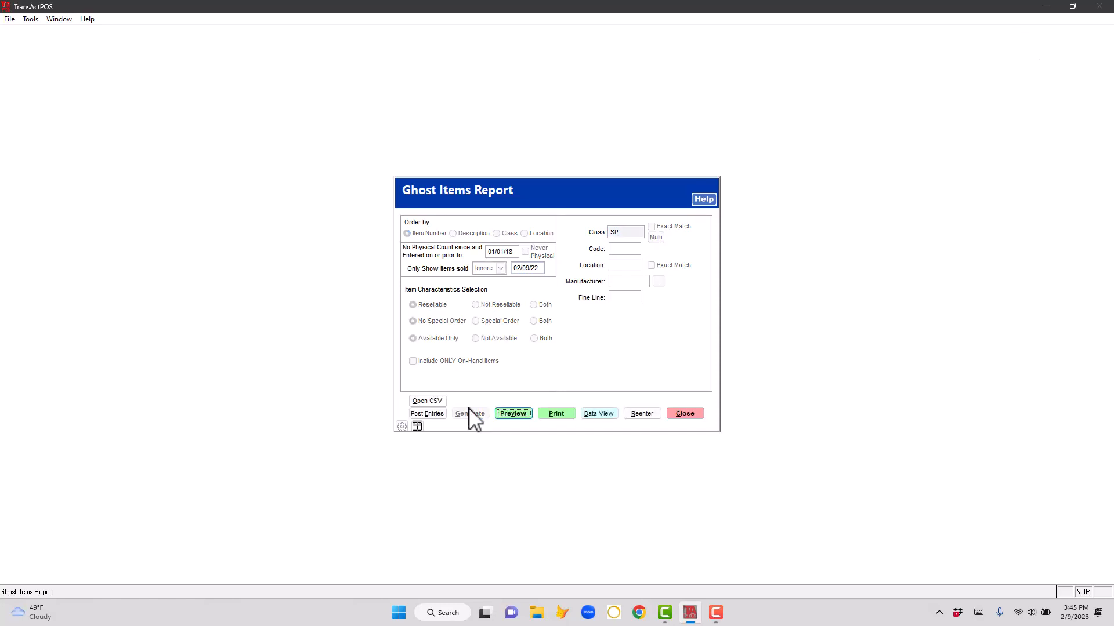
Step: Preview the Ghost Items Report, close the preview, and open its data view with all export fields included
click(507, 415)
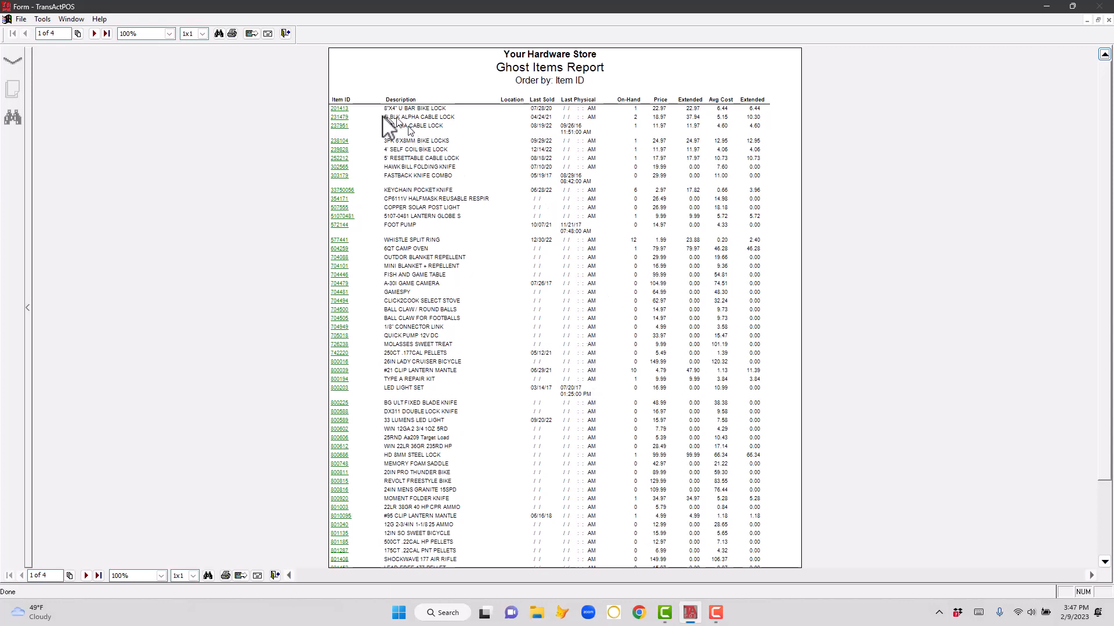
click(286, 33)
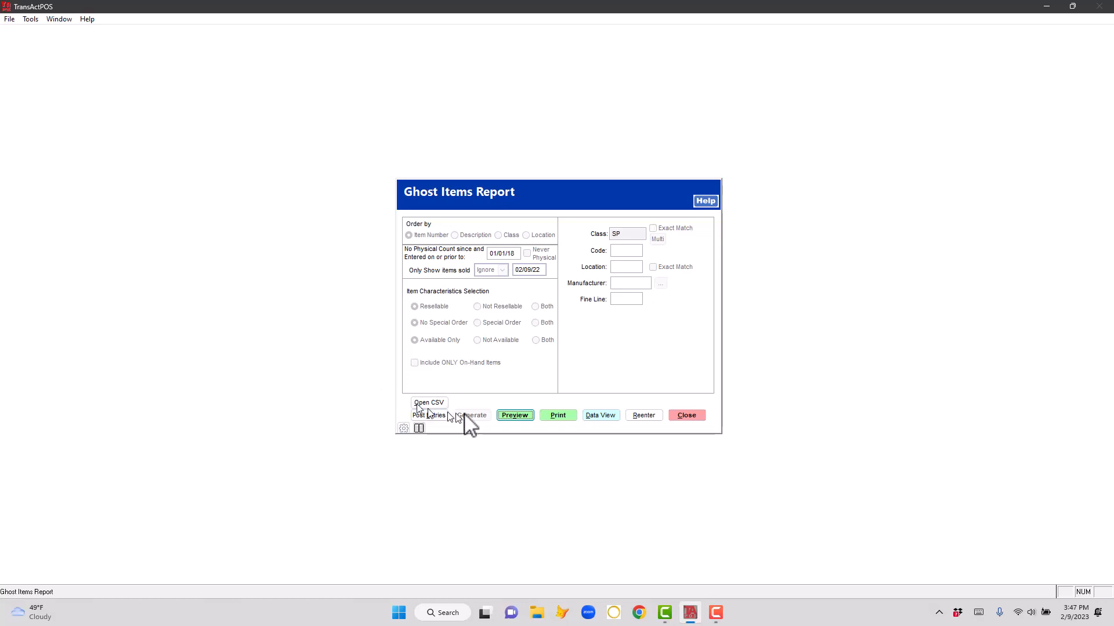
click(601, 416)
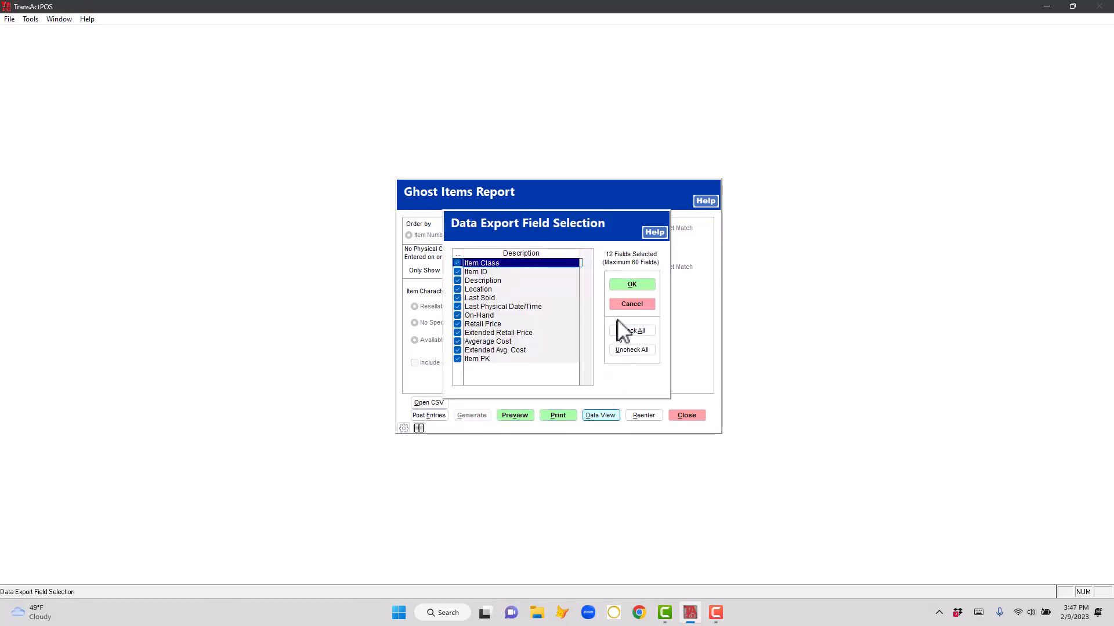
click(625, 284)
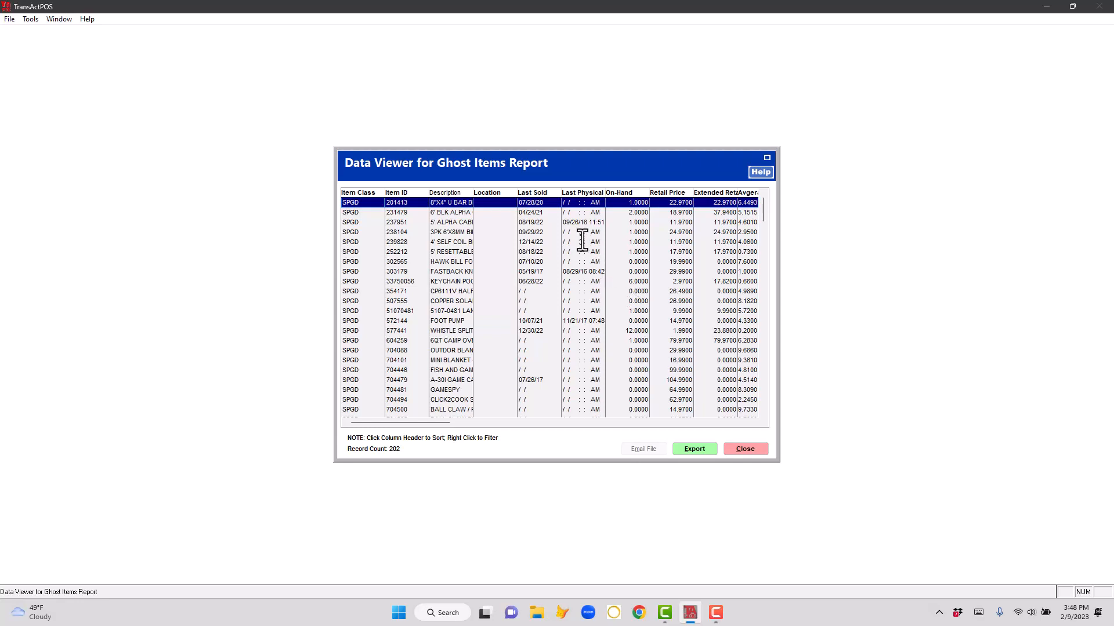
Step: Sort the ghost items by on-hand quantity in ascending and descending order, examining both ends of the list each time
click(626, 198)
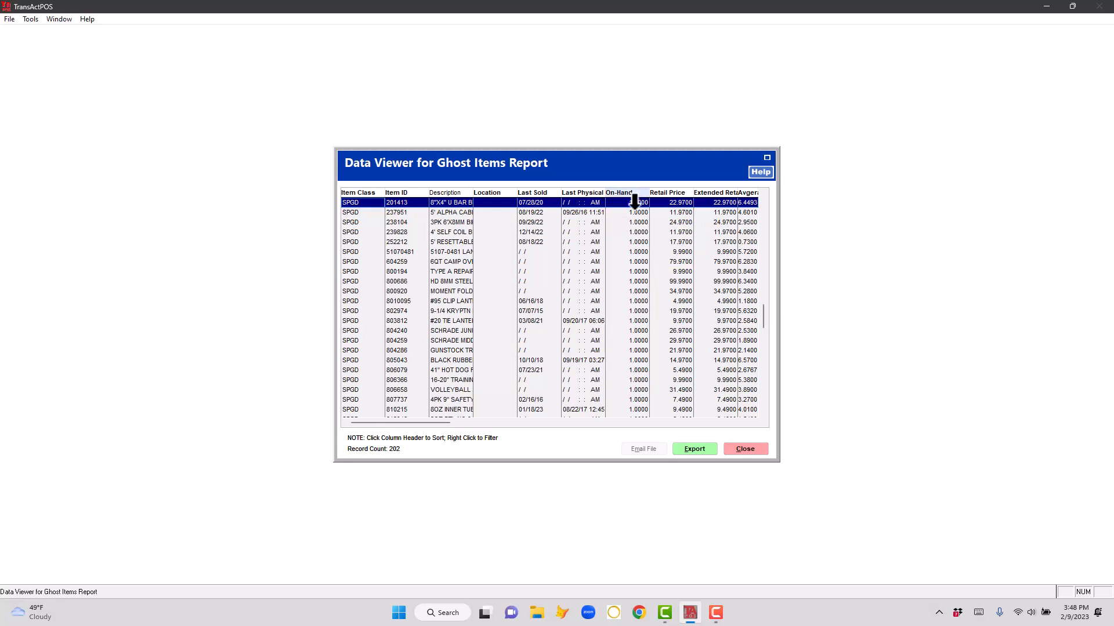
drag(762, 323, 767, 199)
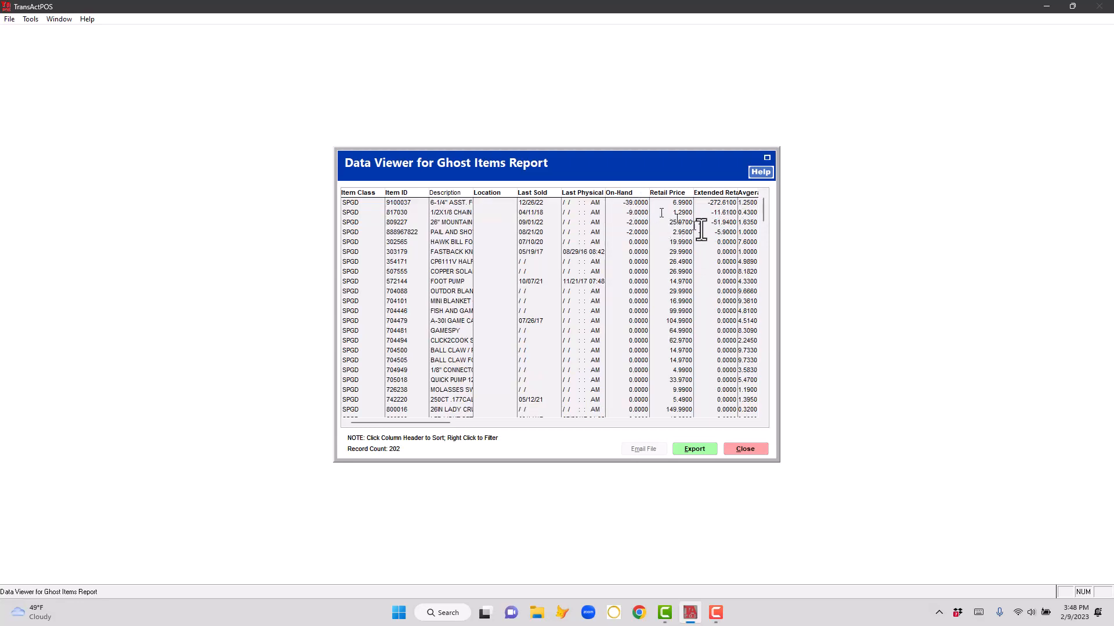
drag(763, 207, 765, 428)
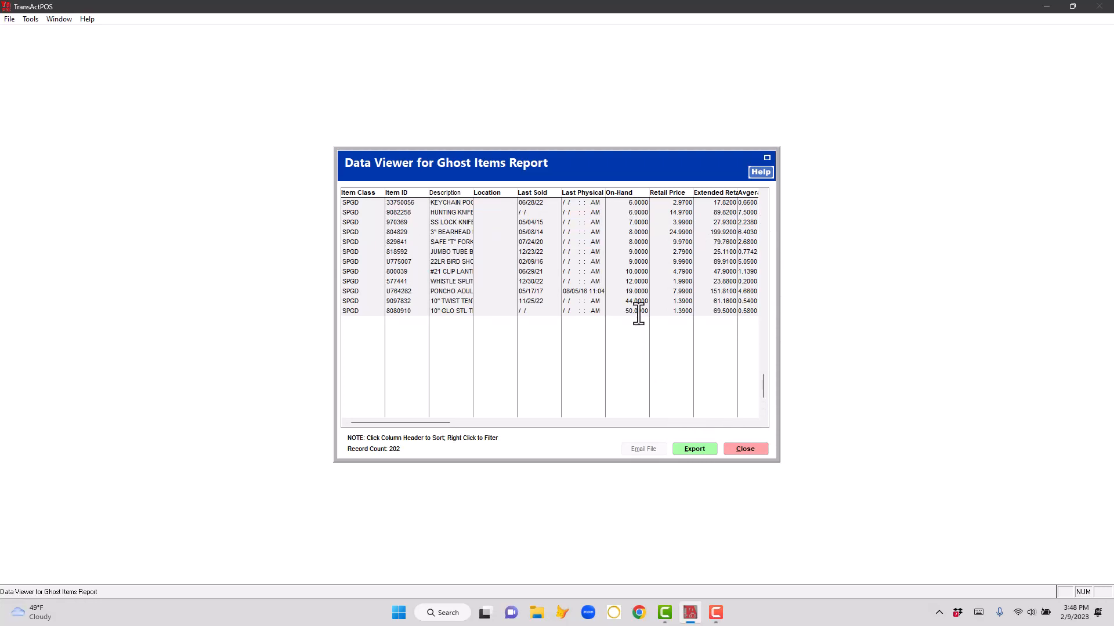
click(624, 193)
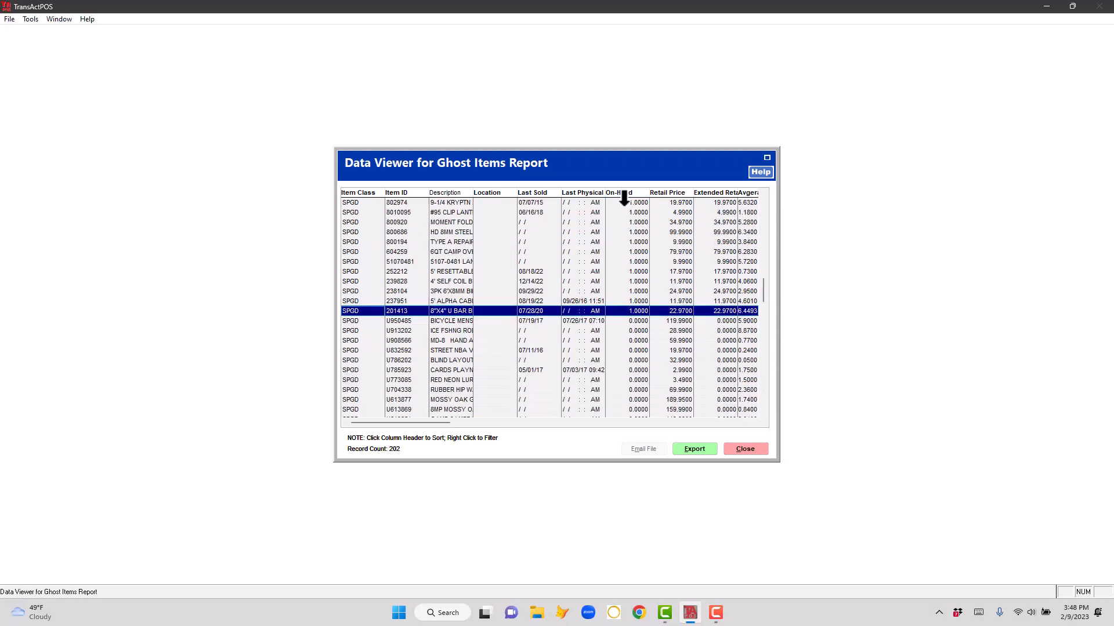
drag(763, 291, 768, 200)
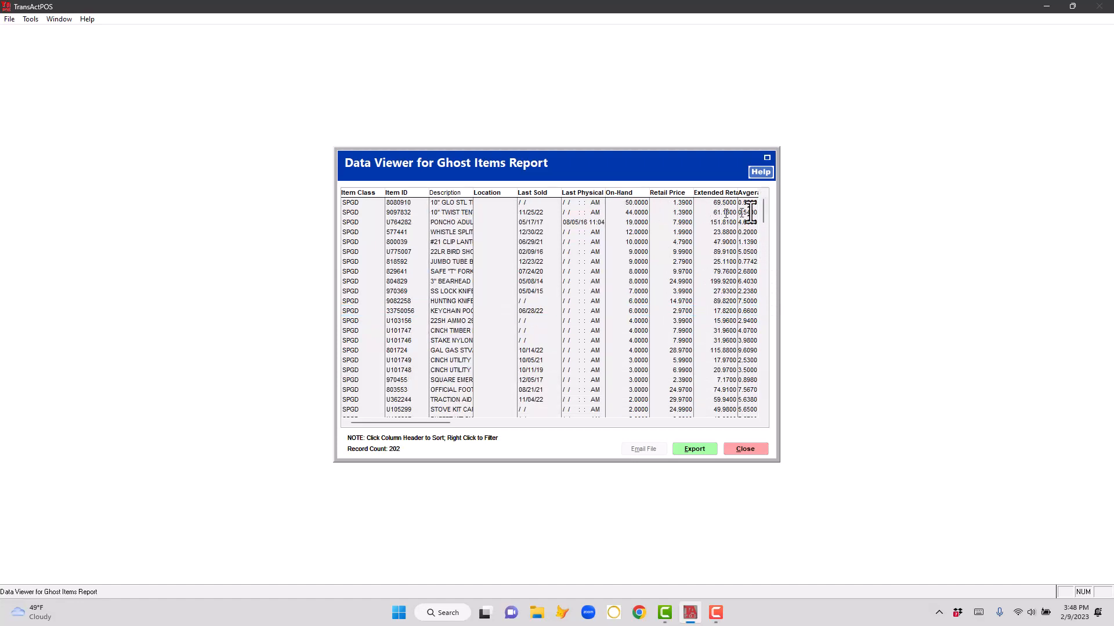
drag(763, 206, 778, 435)
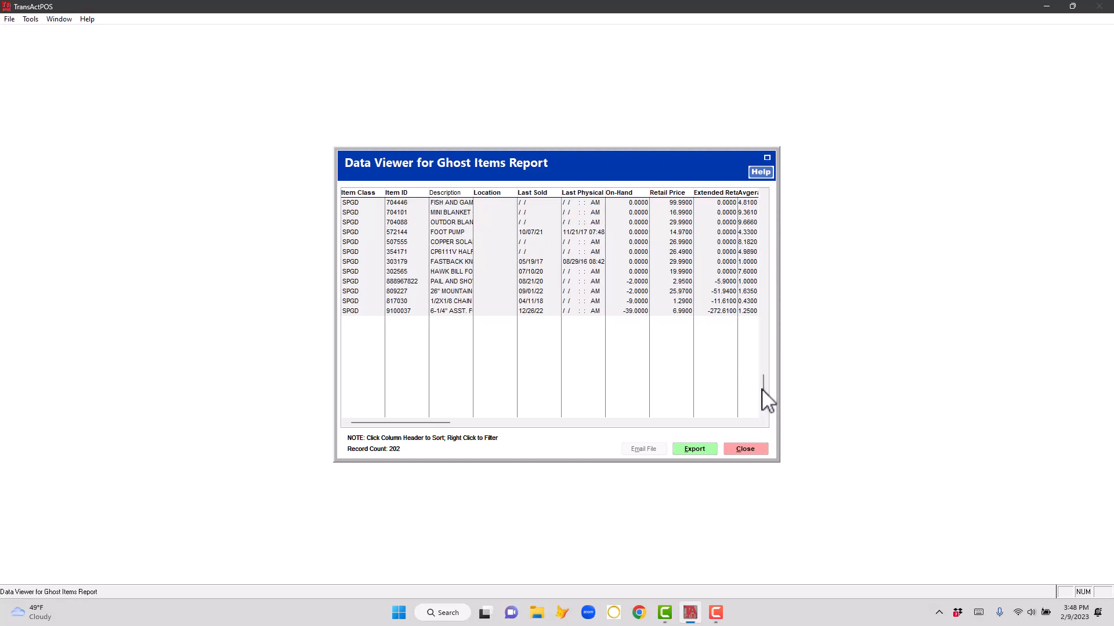
drag(763, 394, 764, 191)
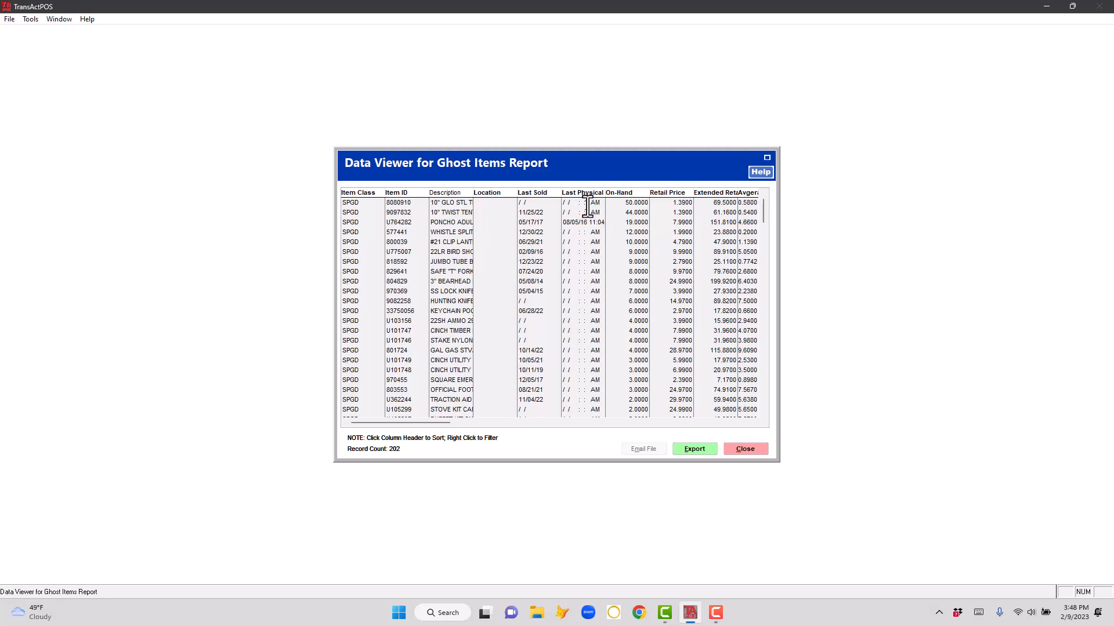
Step: Inspect the inventory record of item 8080910, select the 10" twist tent stakes row, and close the data viewer
double_click(399, 204)
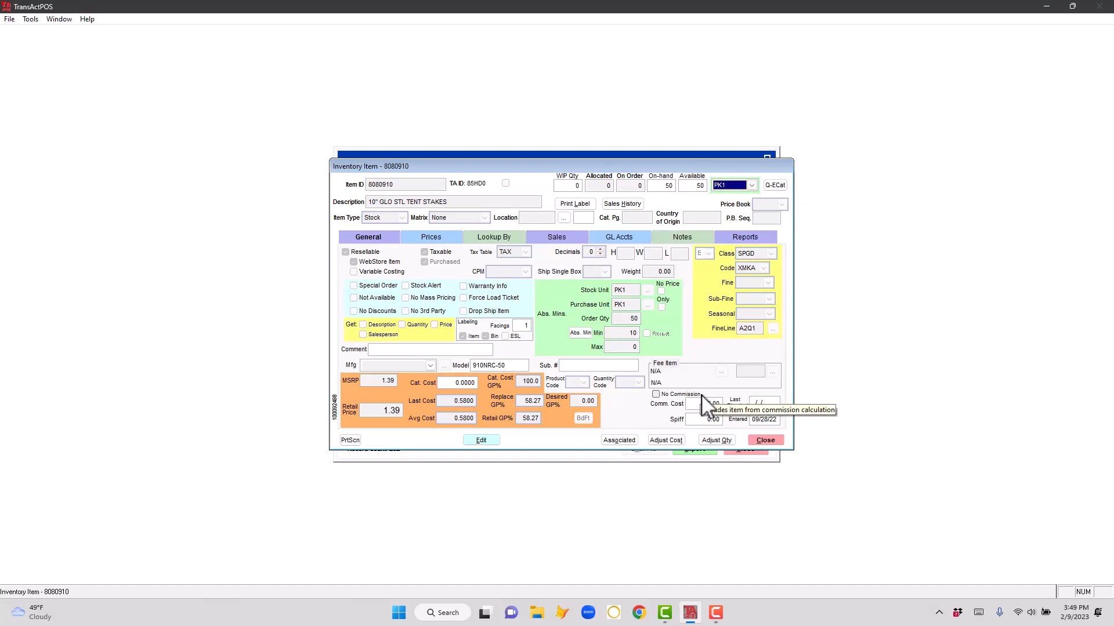
click(765, 441)
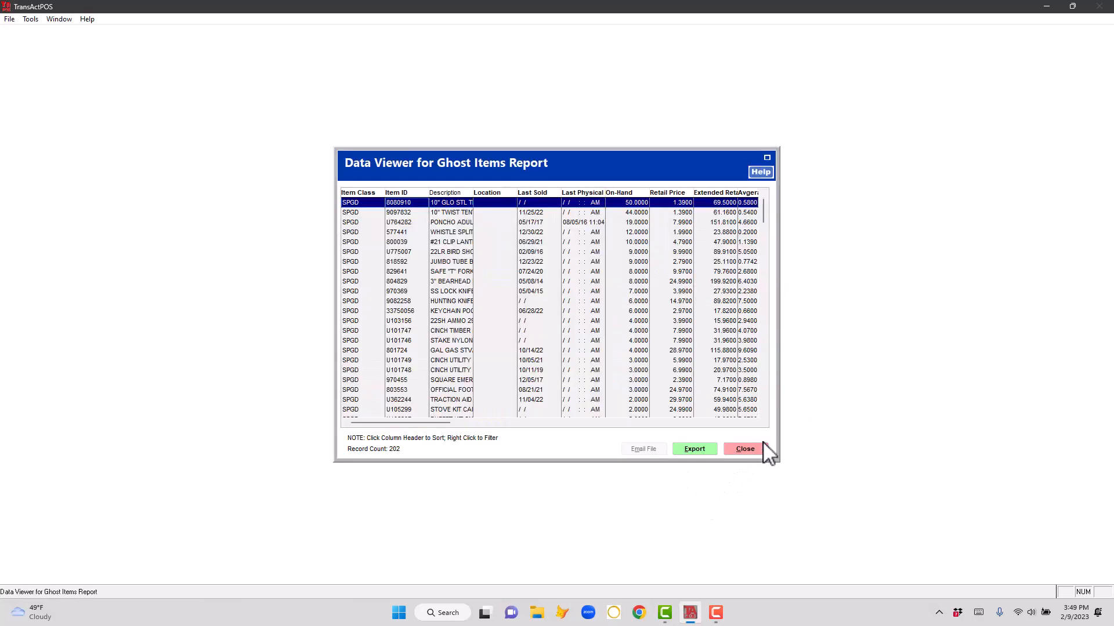
click(627, 213)
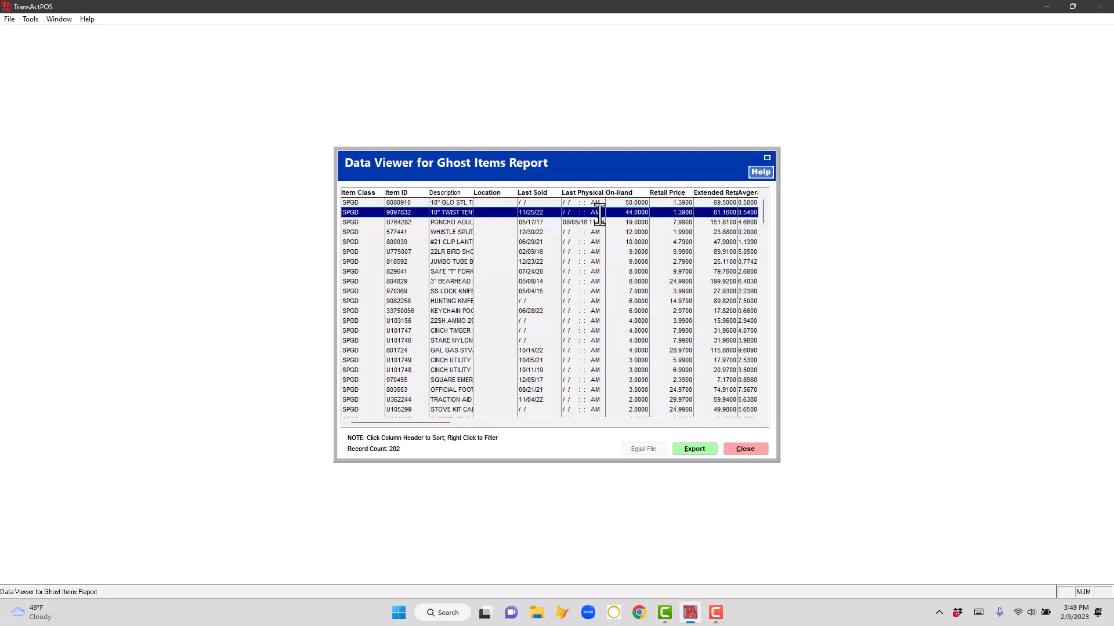
click(751, 450)
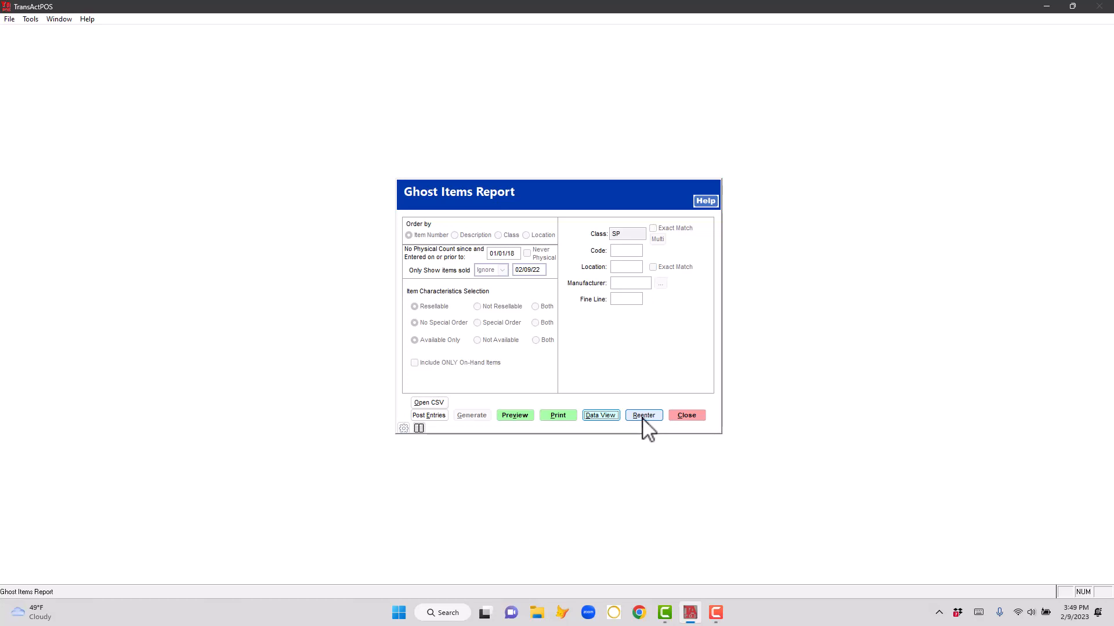
Step: Post the ghost item entries to zero on-hand flagged as NOT Resellable, confirm with YES, and close the report
click(430, 417)
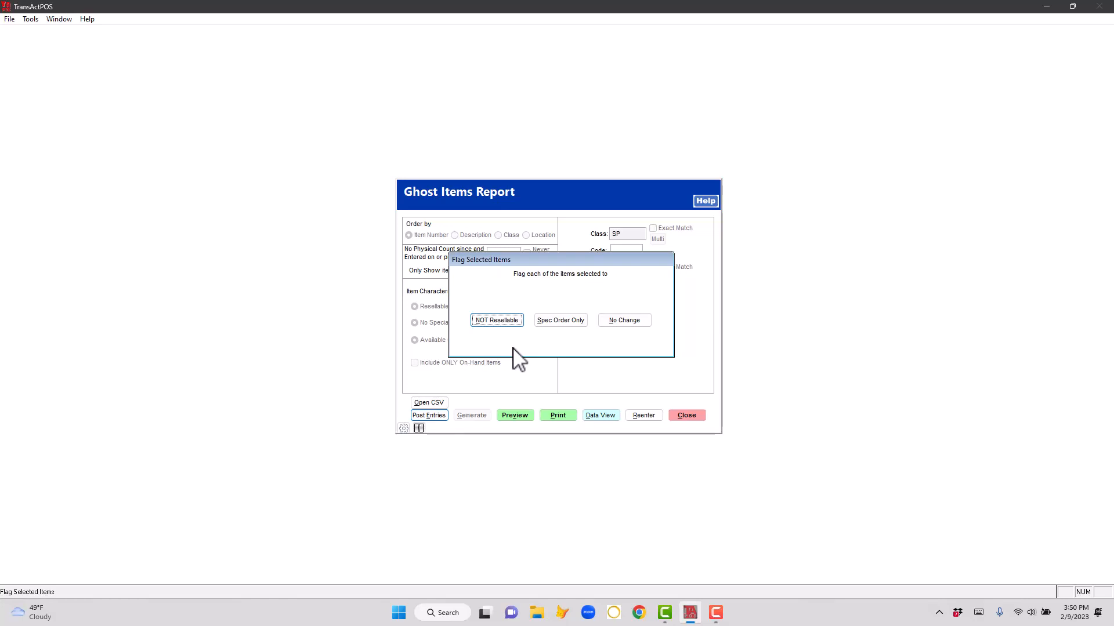
click(494, 325)
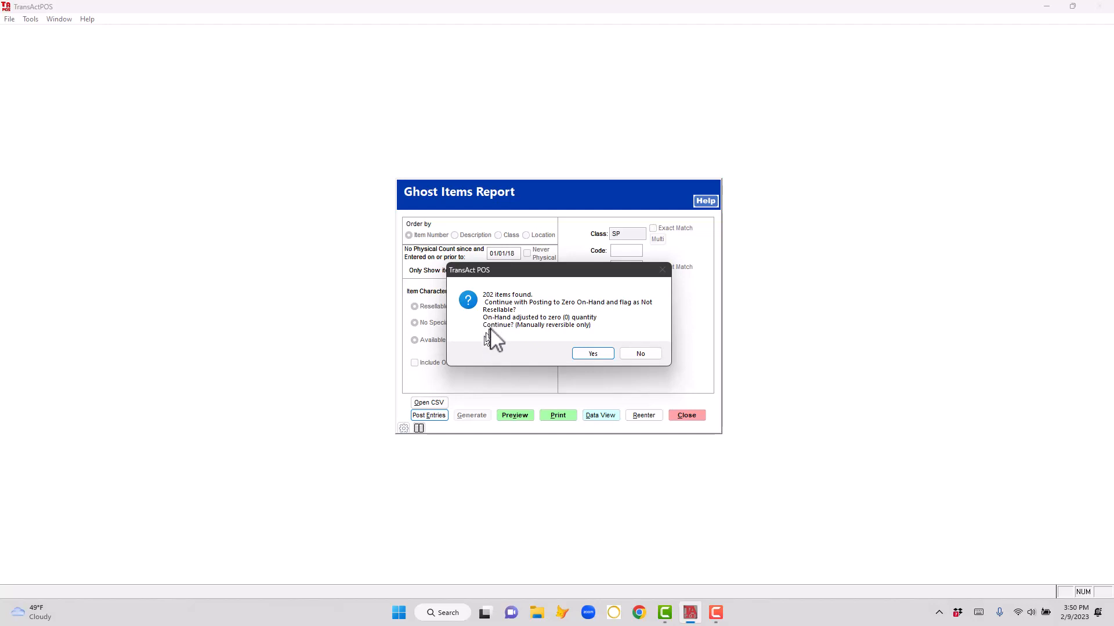
click(597, 356)
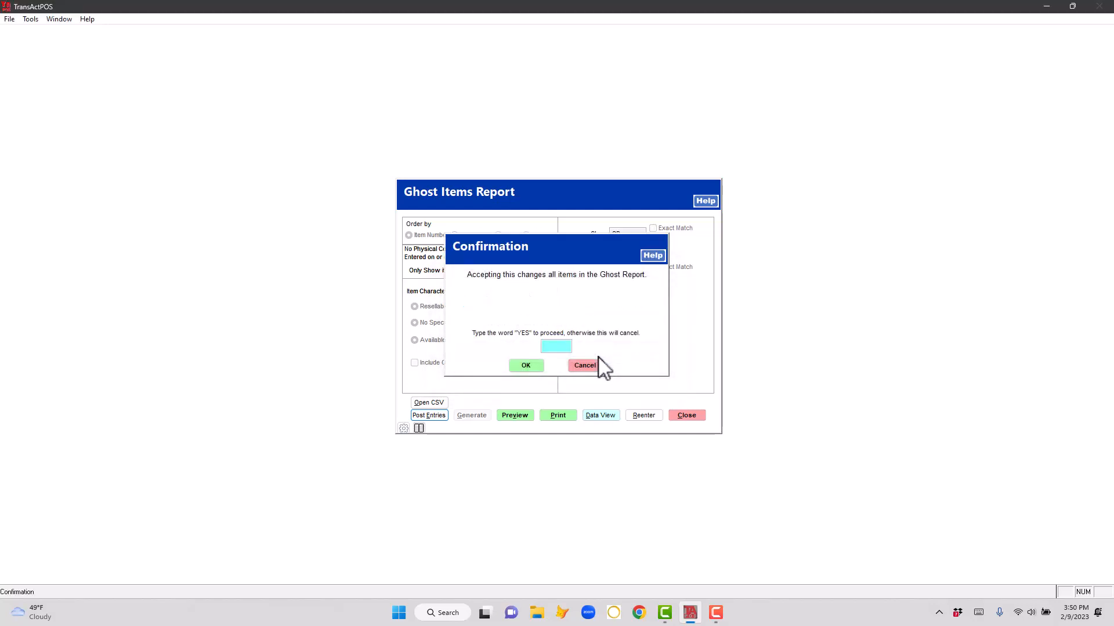
text(YES)
key(Tab)
click(528, 365)
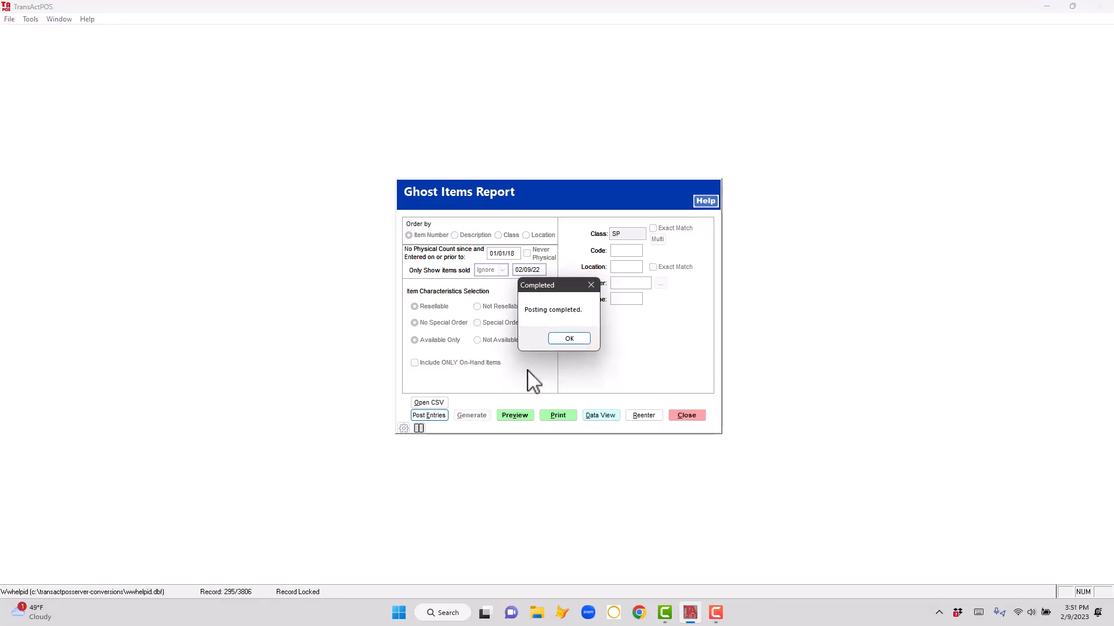
click(571, 338)
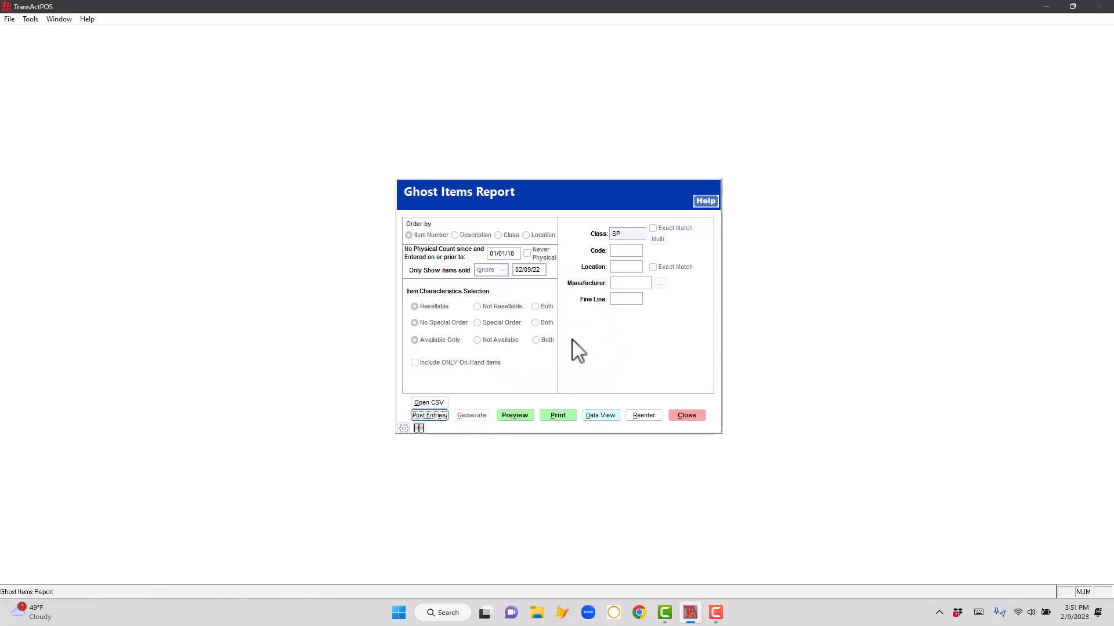
click(687, 416)
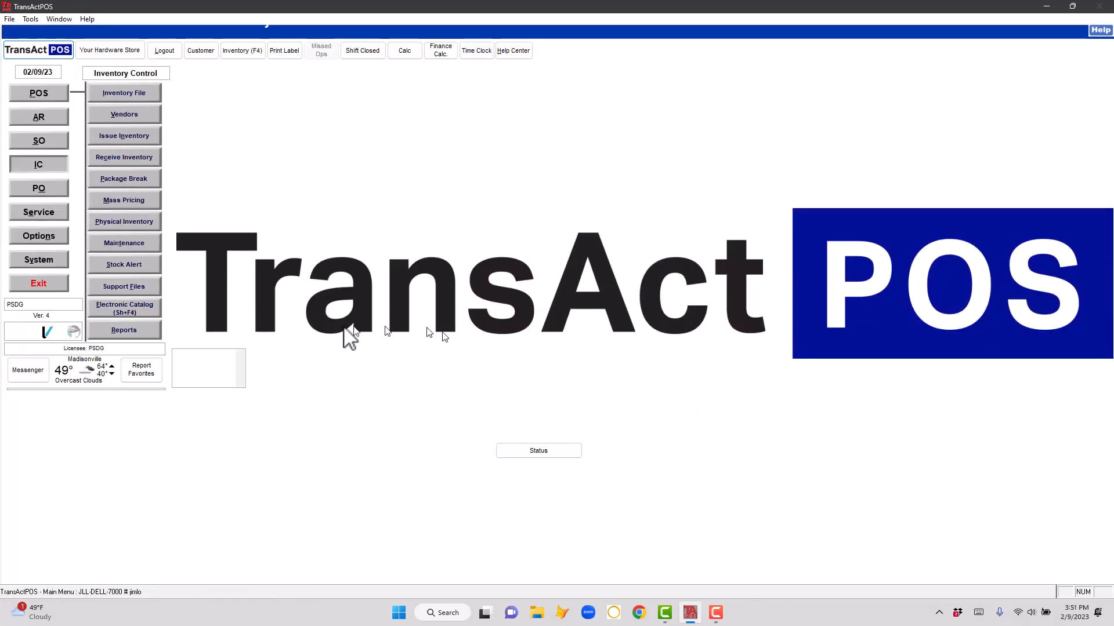
Step: Generate and preview the detailed Inventory Adjustments Report for 02/09/23, limited to Physical adjustments
click(124, 333)
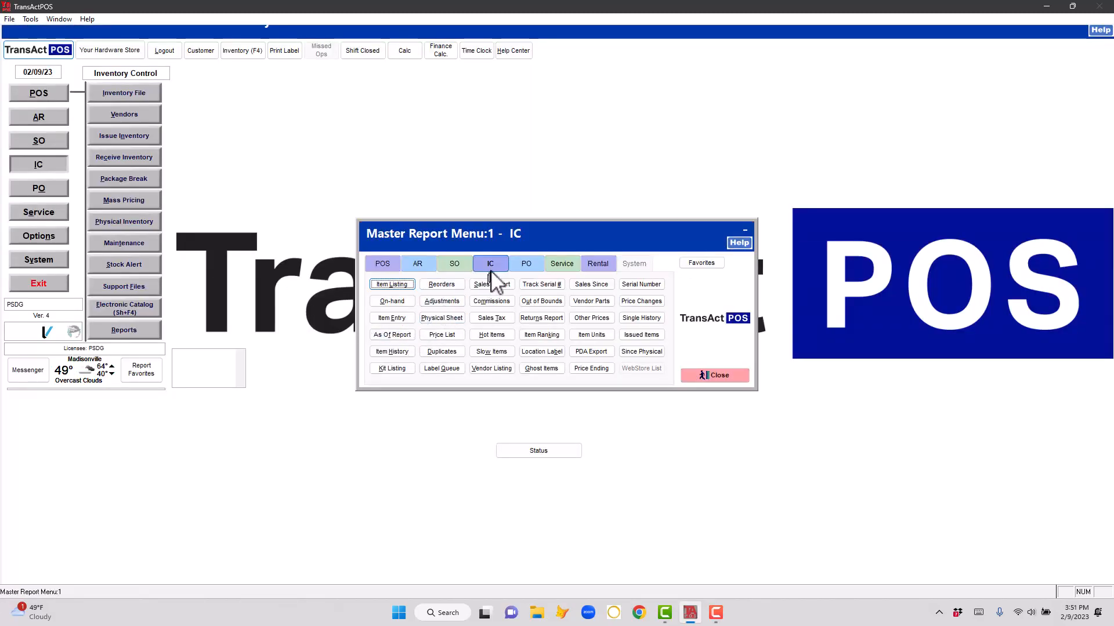
click(447, 301)
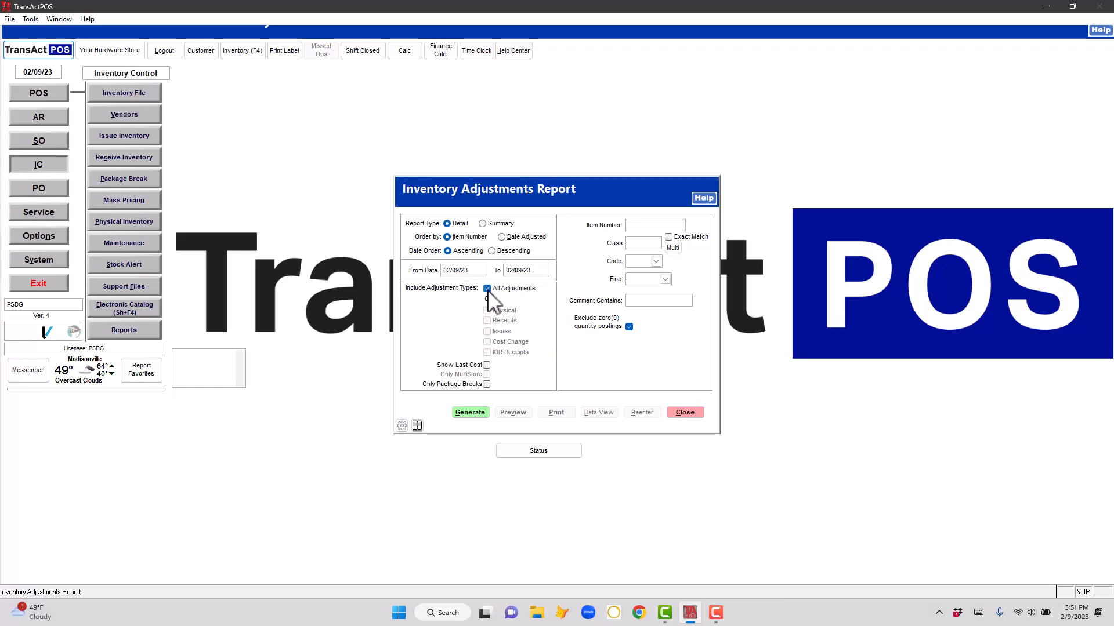
click(487, 289)
click(487, 311)
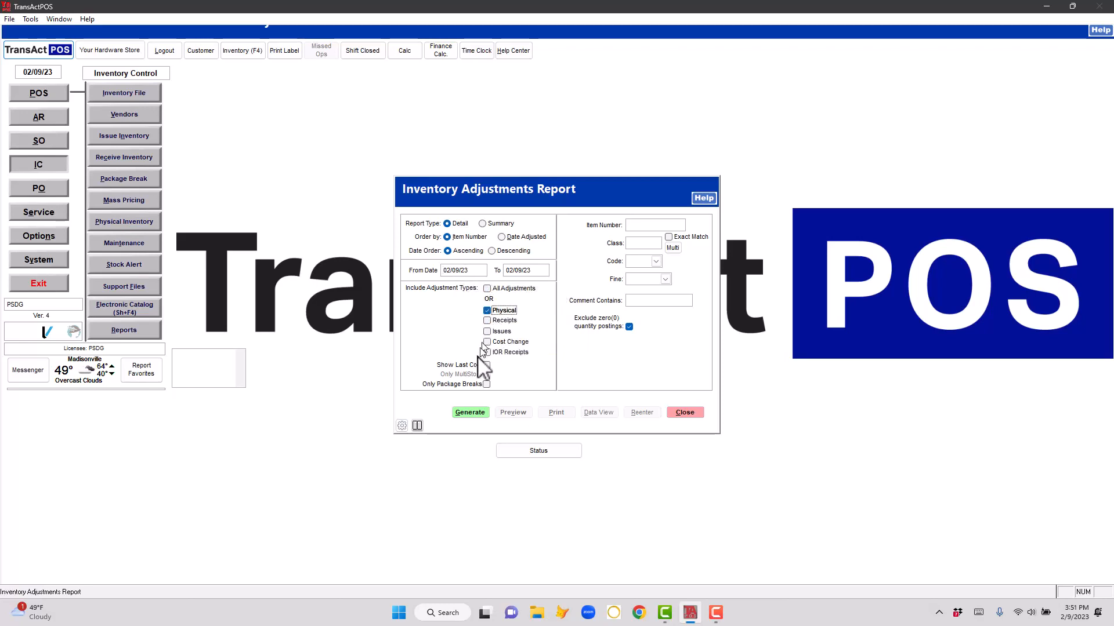
click(476, 414)
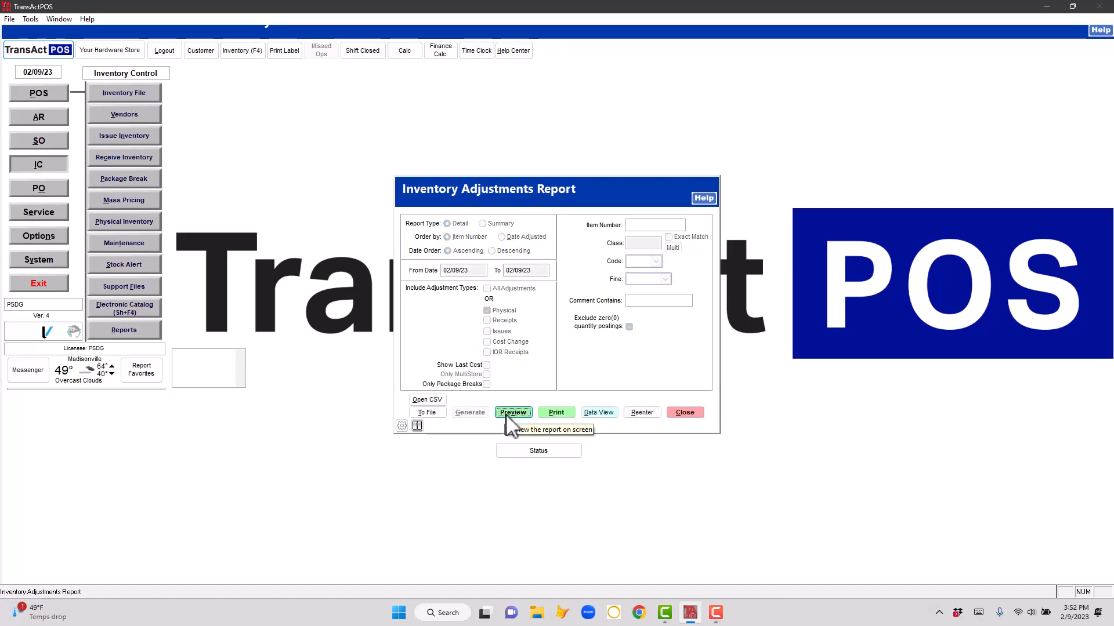
click(506, 413)
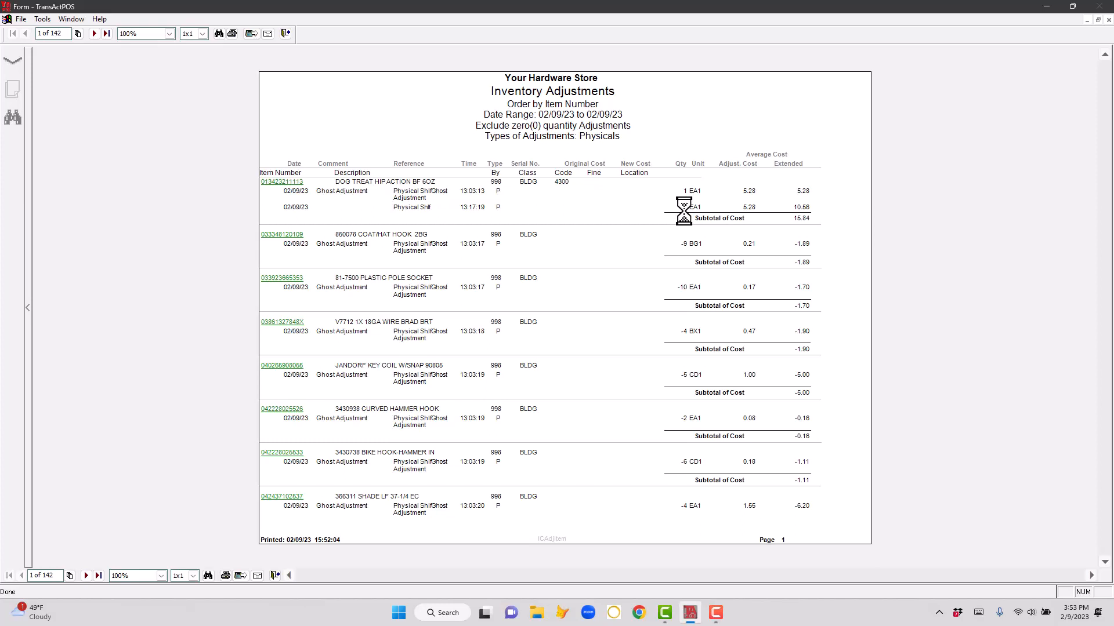
Step: Inspect the inventory records of the dog treat and plastic pole socket items from the adjustments preview, then close the preview and report
click(270, 184)
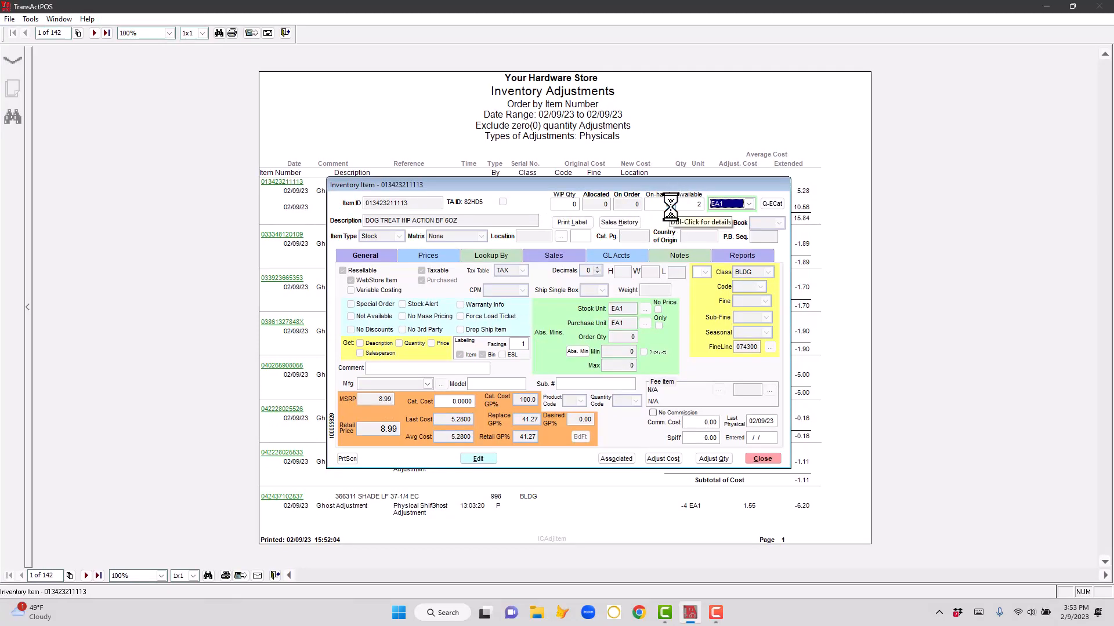
click(762, 459)
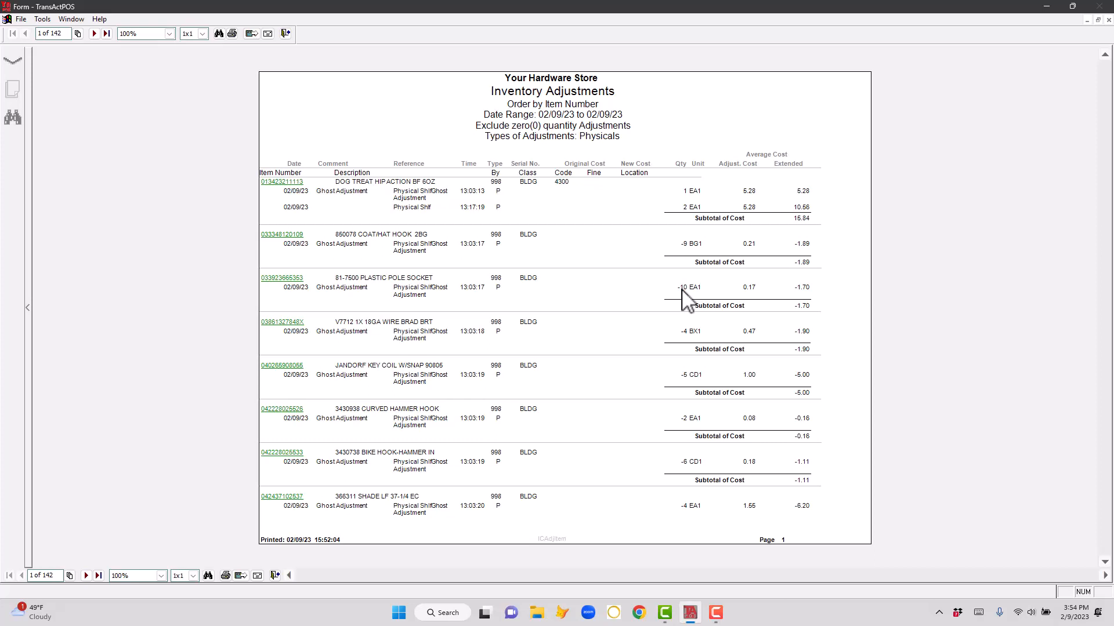
click(284, 280)
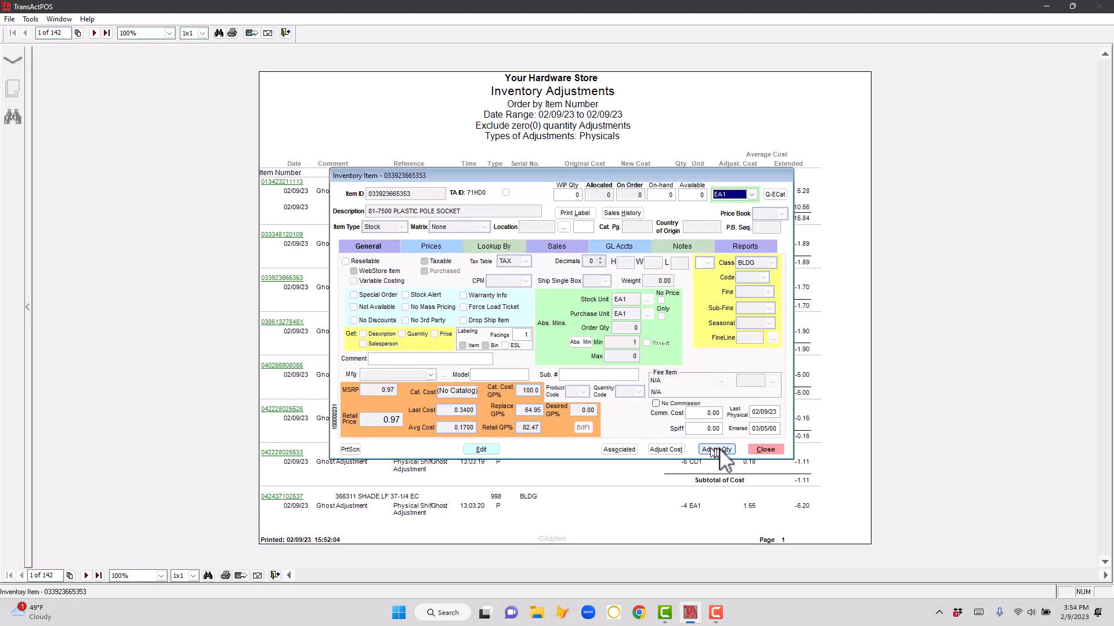
click(778, 451)
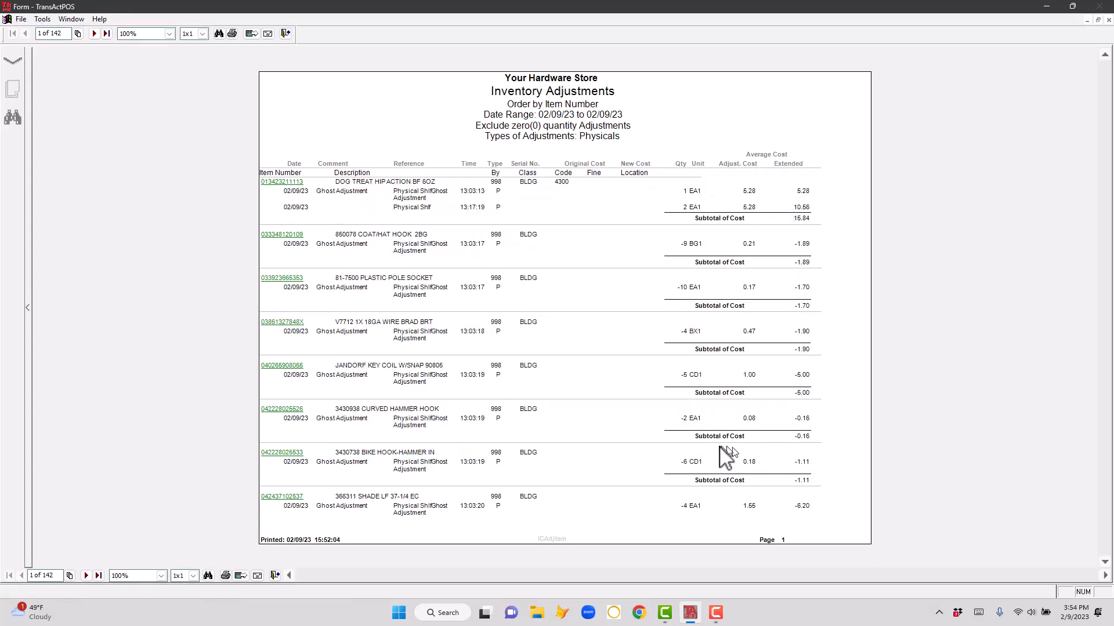
click(285, 34)
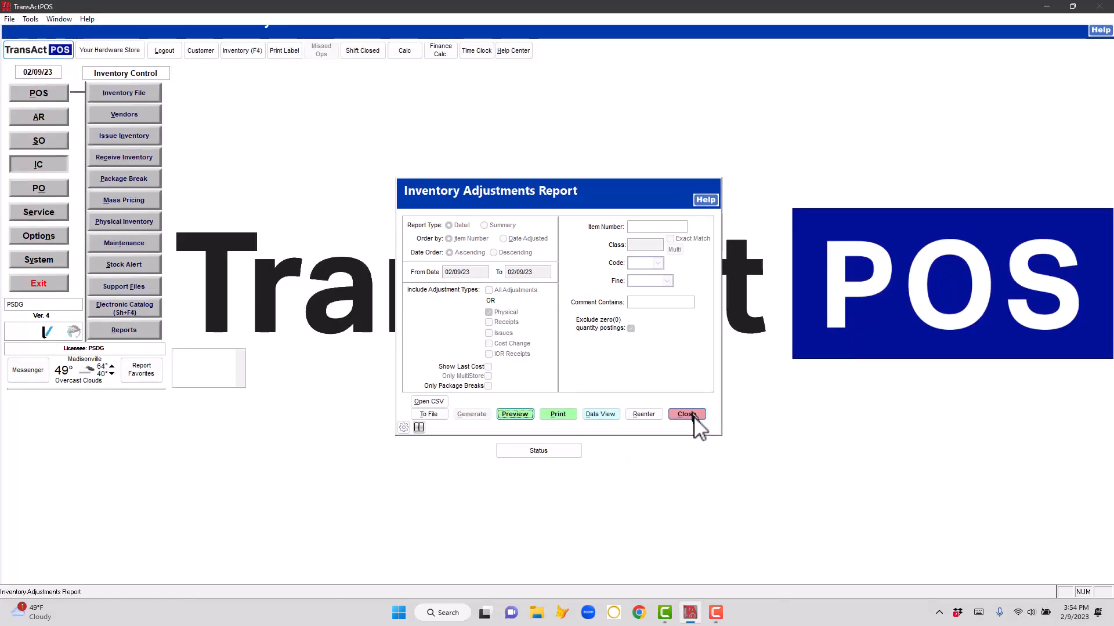
click(694, 416)
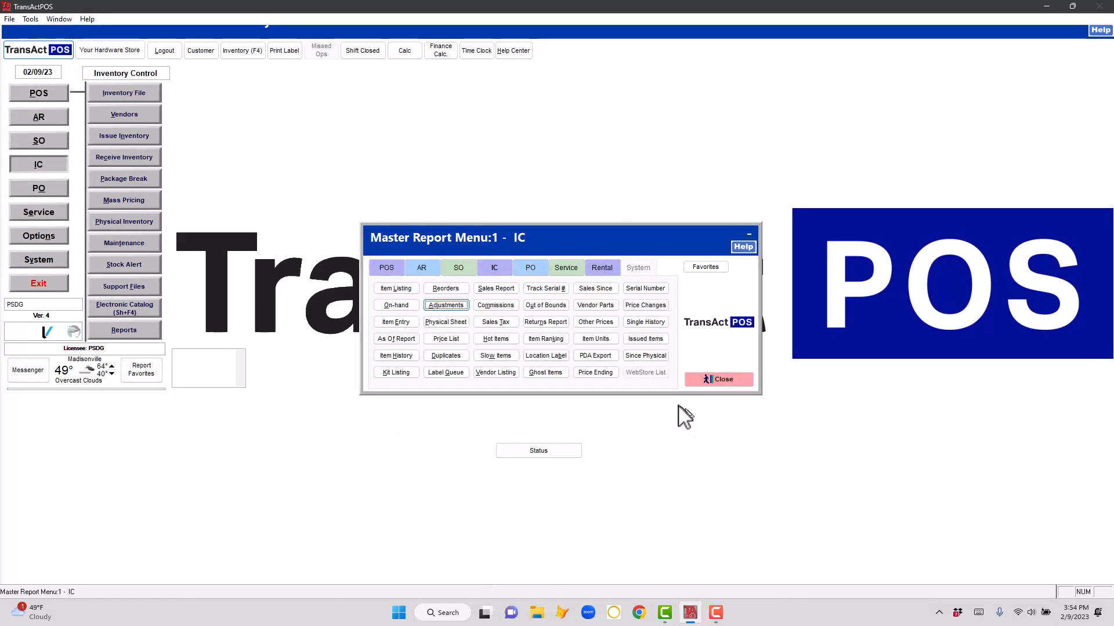
Step: Open the On-hand report from the inventory control reports
click(493, 268)
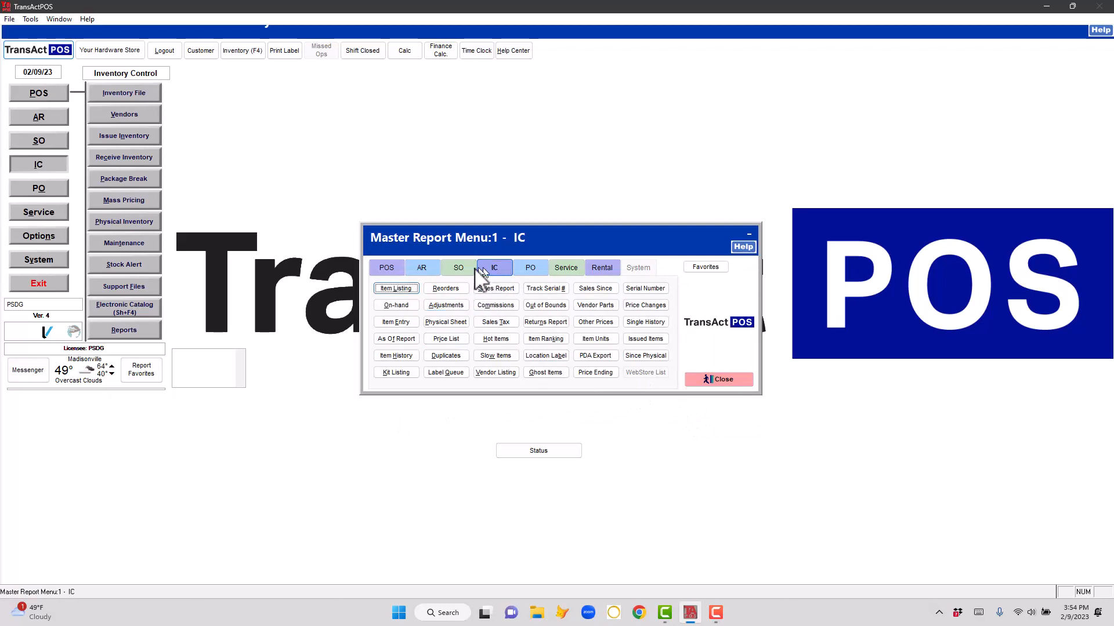
click(394, 309)
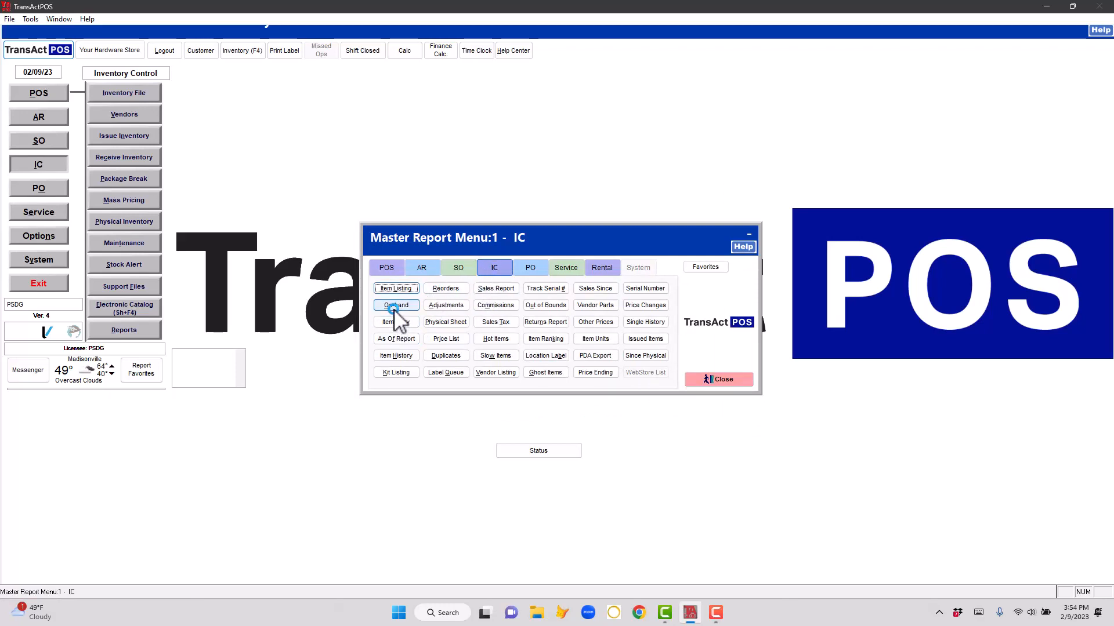